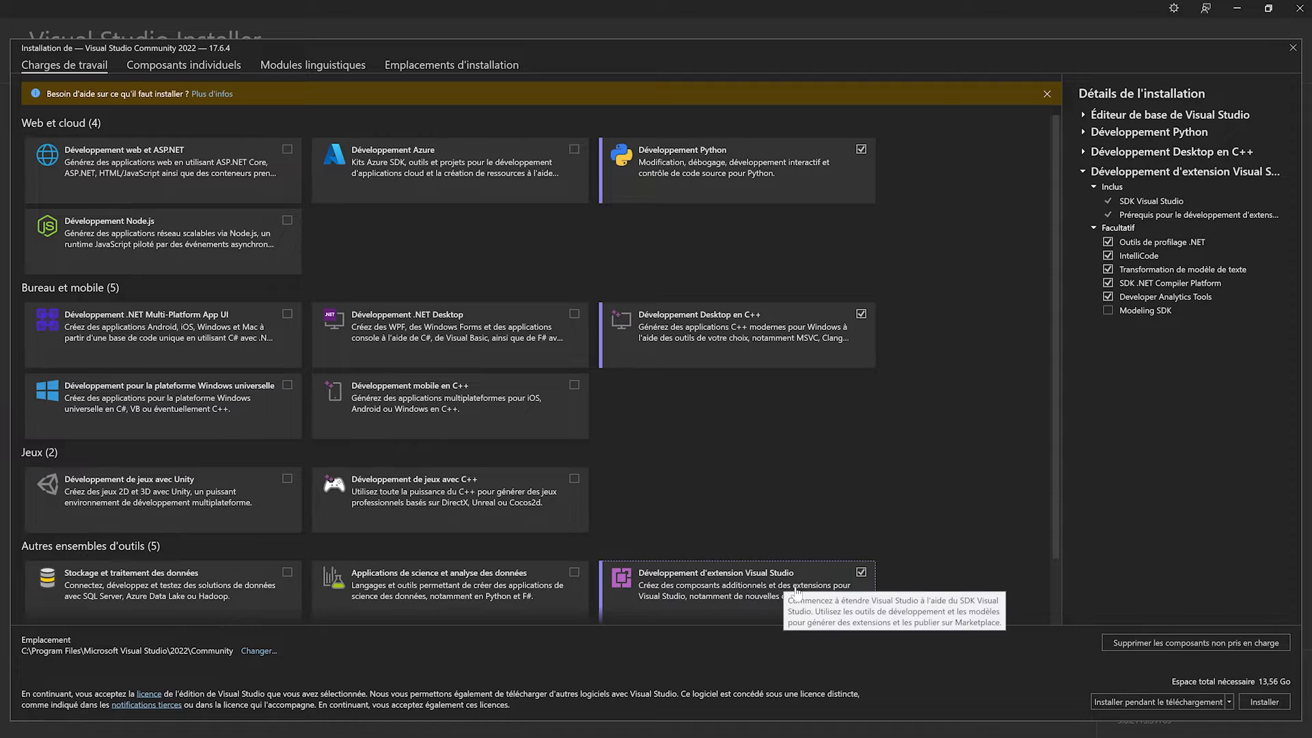
{"action": "scroll", "coordinate": [1274, 710], "scroll_direction": "down", "scroll_amount": 3}
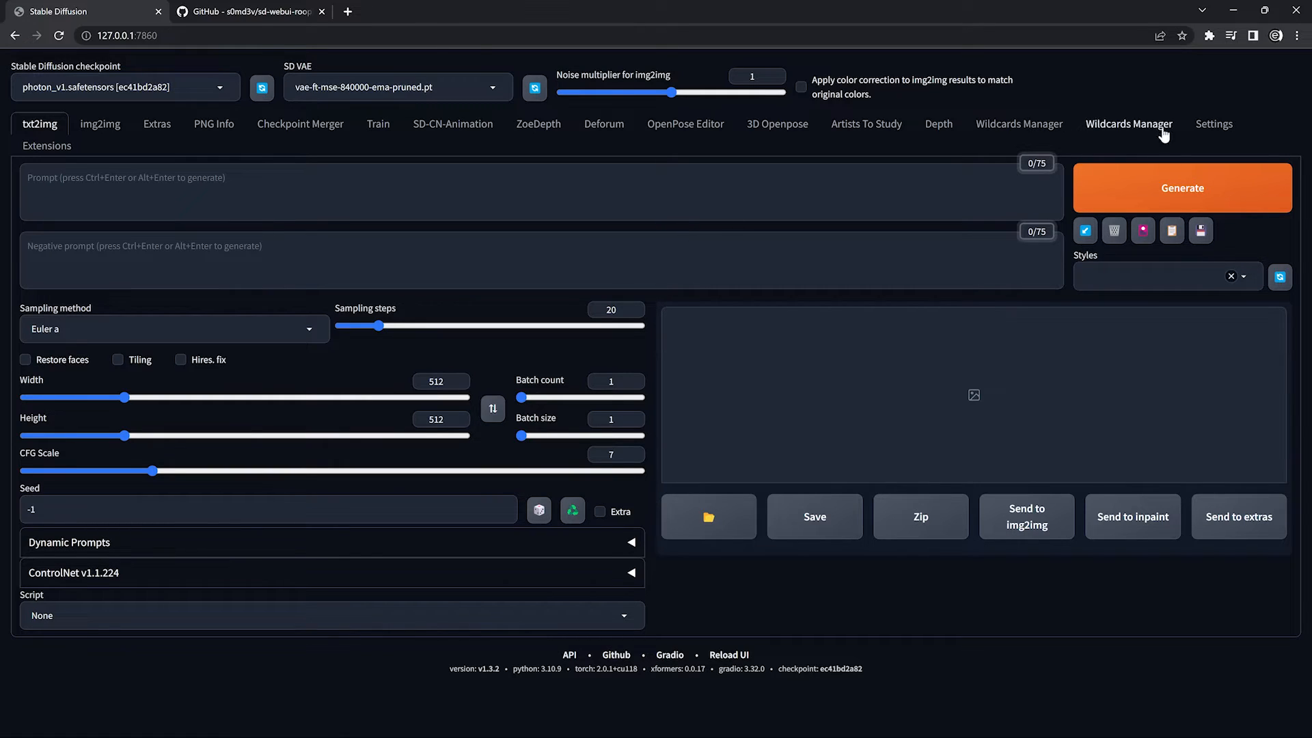
Step: Install the sd-webui-roop extension from the available extensions index, filtering by "roo", and reload the web UI page
{"action": "left_click", "coordinate": [60, 152]}
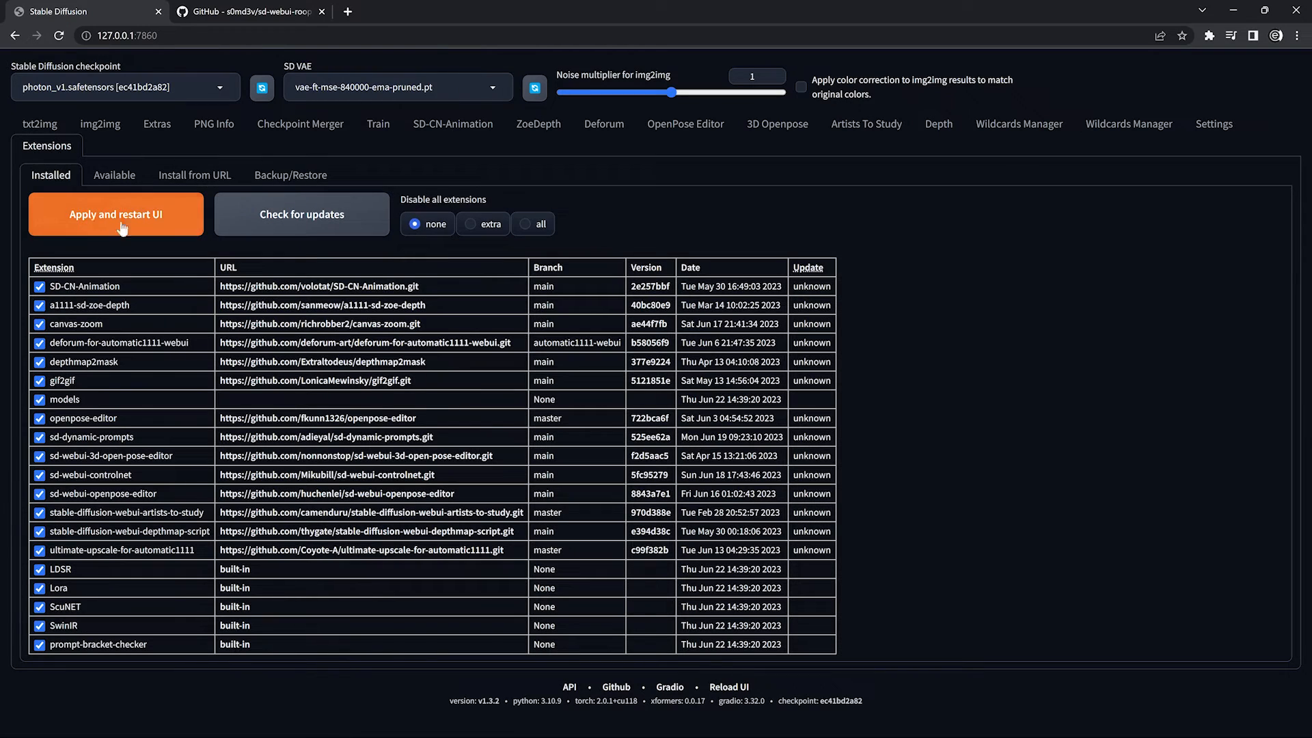
{"action": "left_click", "coordinate": [115, 175]}
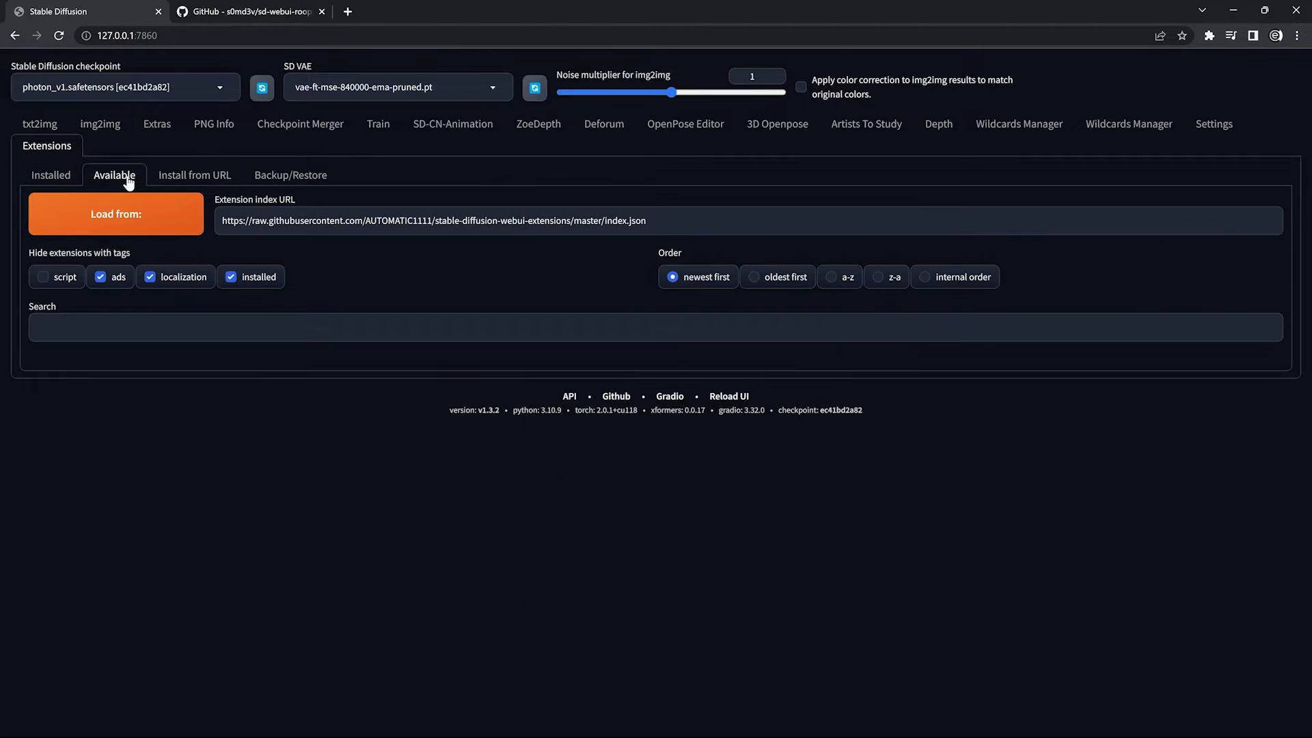
{"action": "left_click", "coordinate": [101, 223]}
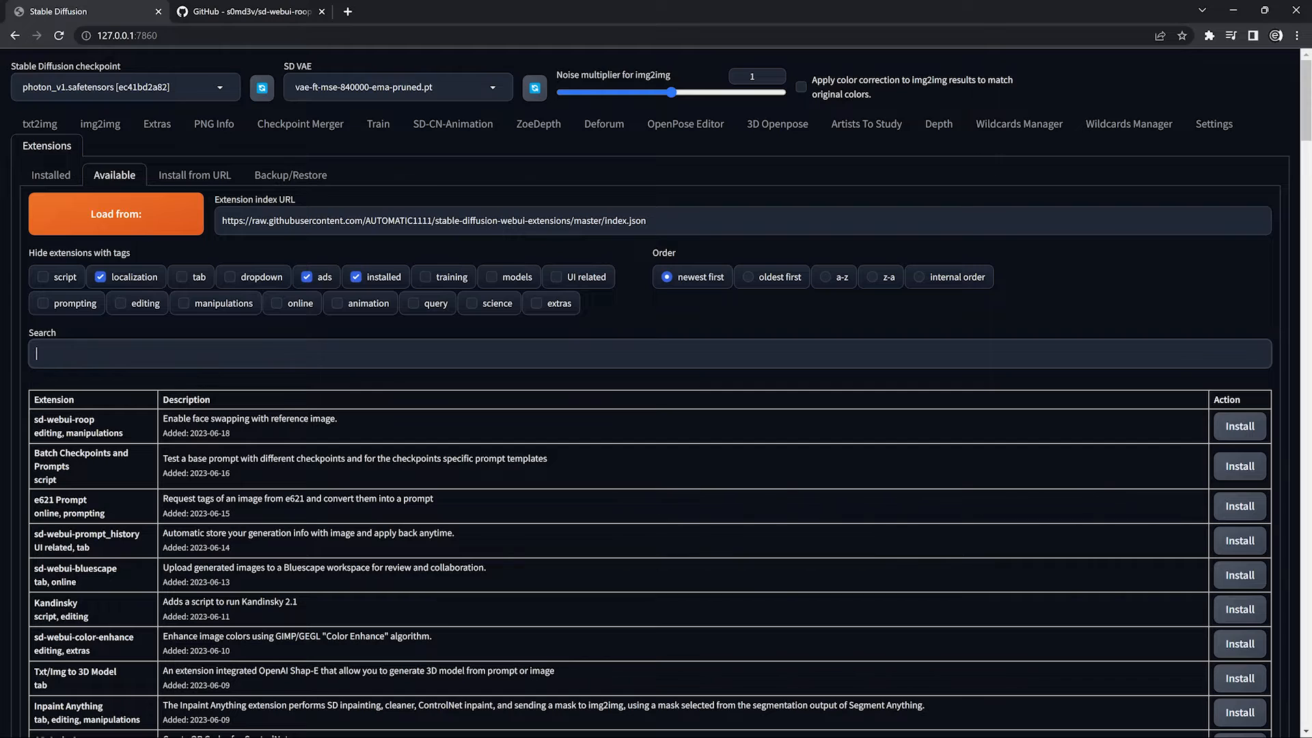
{"action": "type", "text": "roo"}
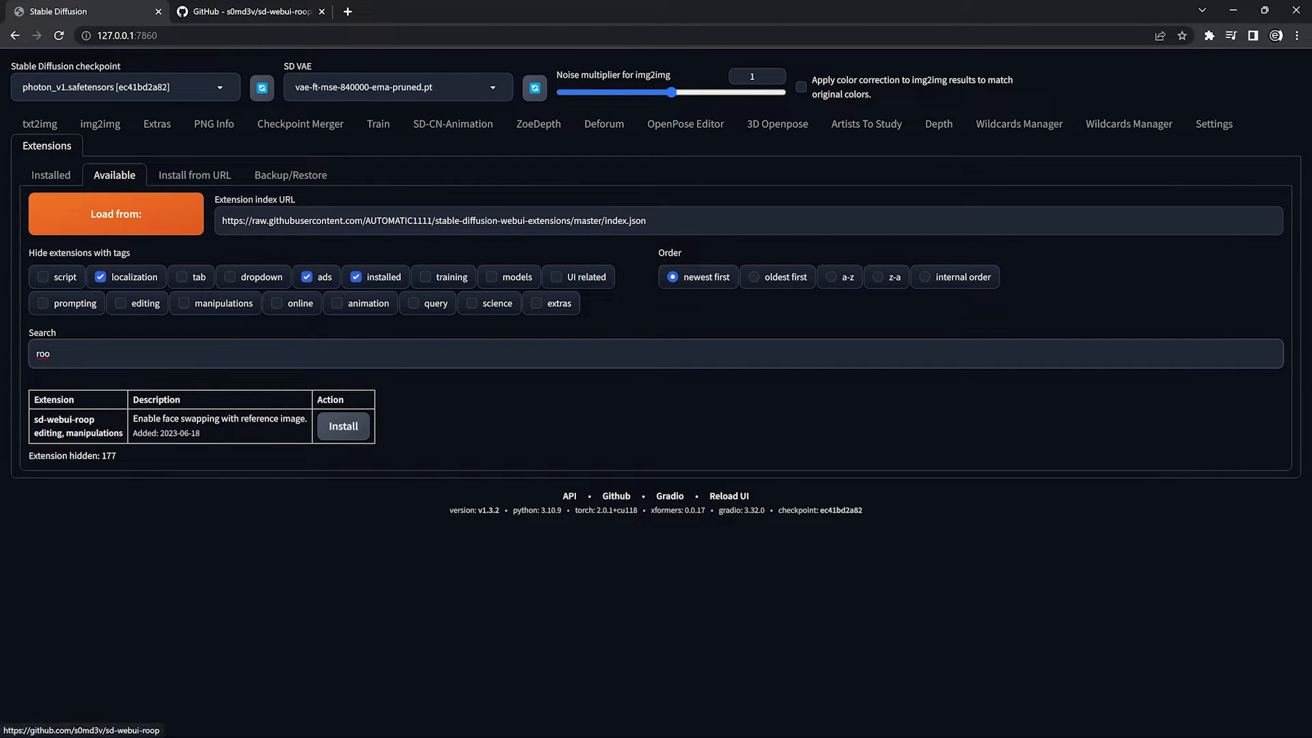
{"action": "left_click", "coordinate": [349, 429]}
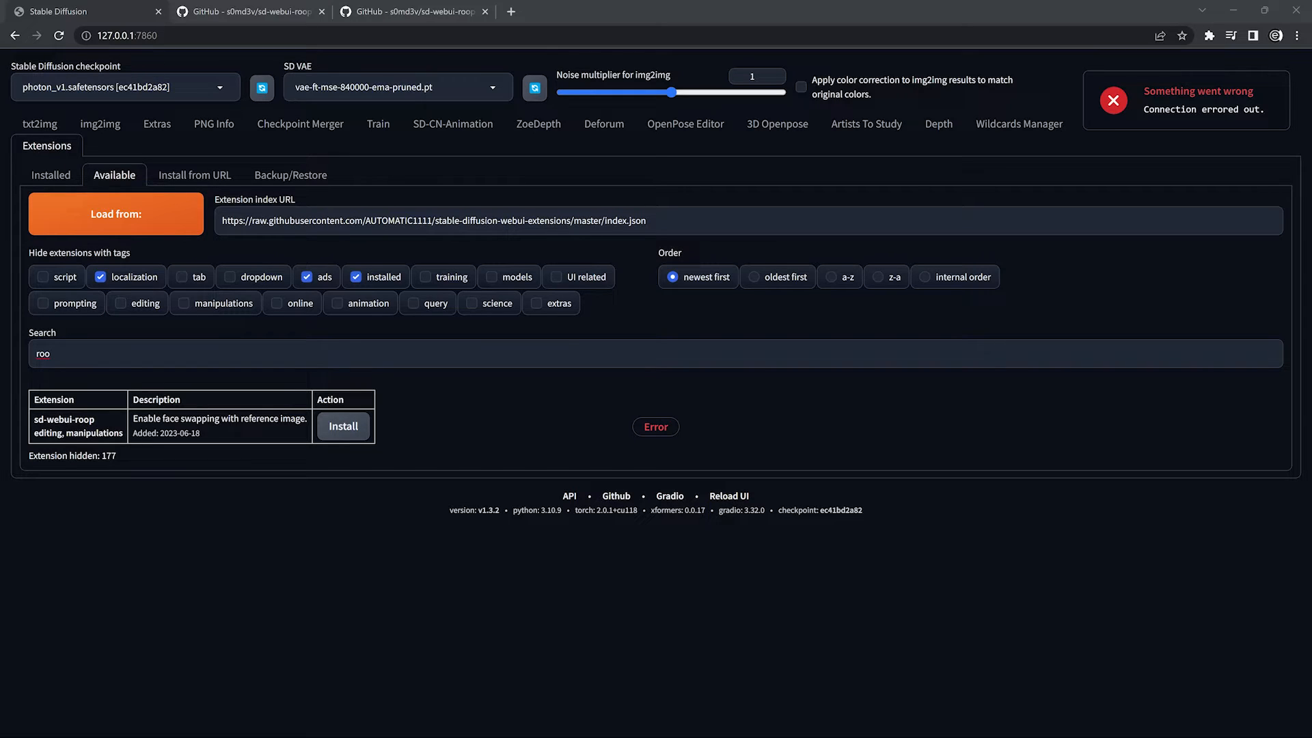
{"action": "left_click", "coordinate": [59, 36]}
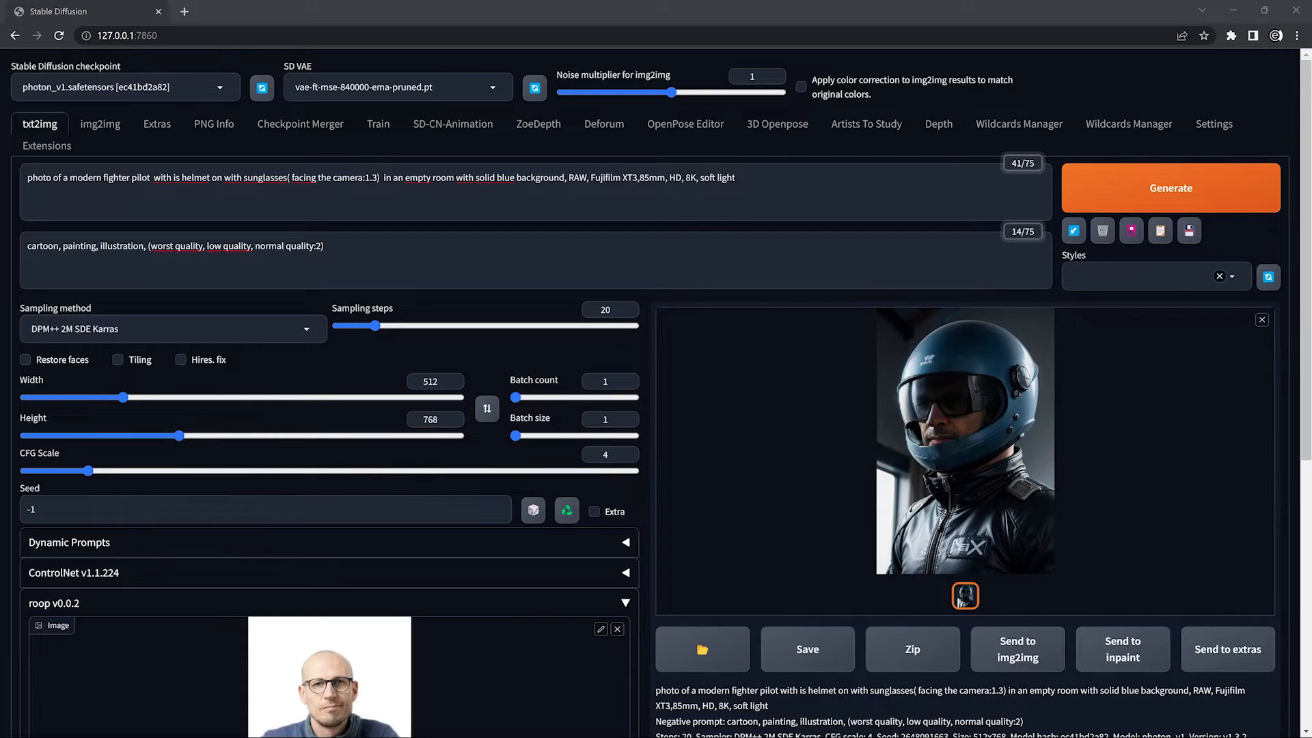
Step: Review the txt2img prompt and negative prompt texts
{"action": "triple_click", "coordinate": [331, 179]}
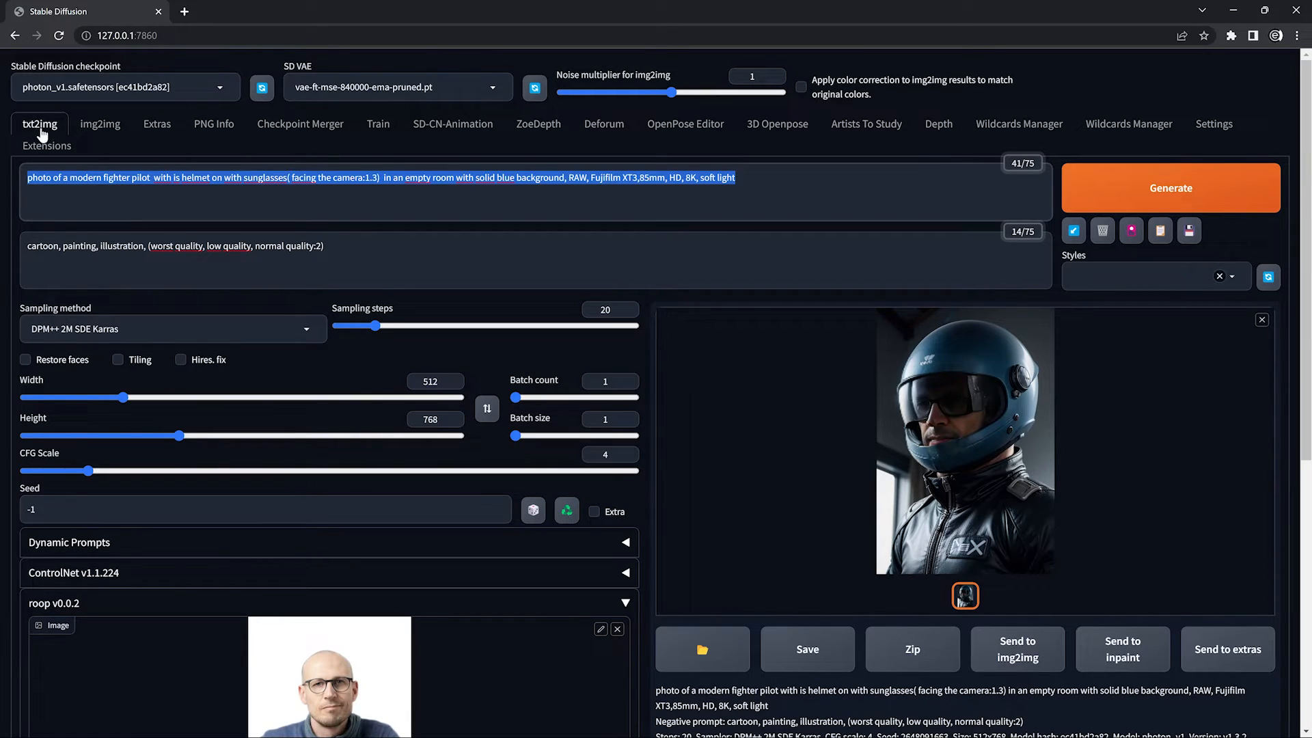
{"action": "triple_click", "coordinate": [387, 246]}
{"action": "left_click", "coordinate": [387, 236]}
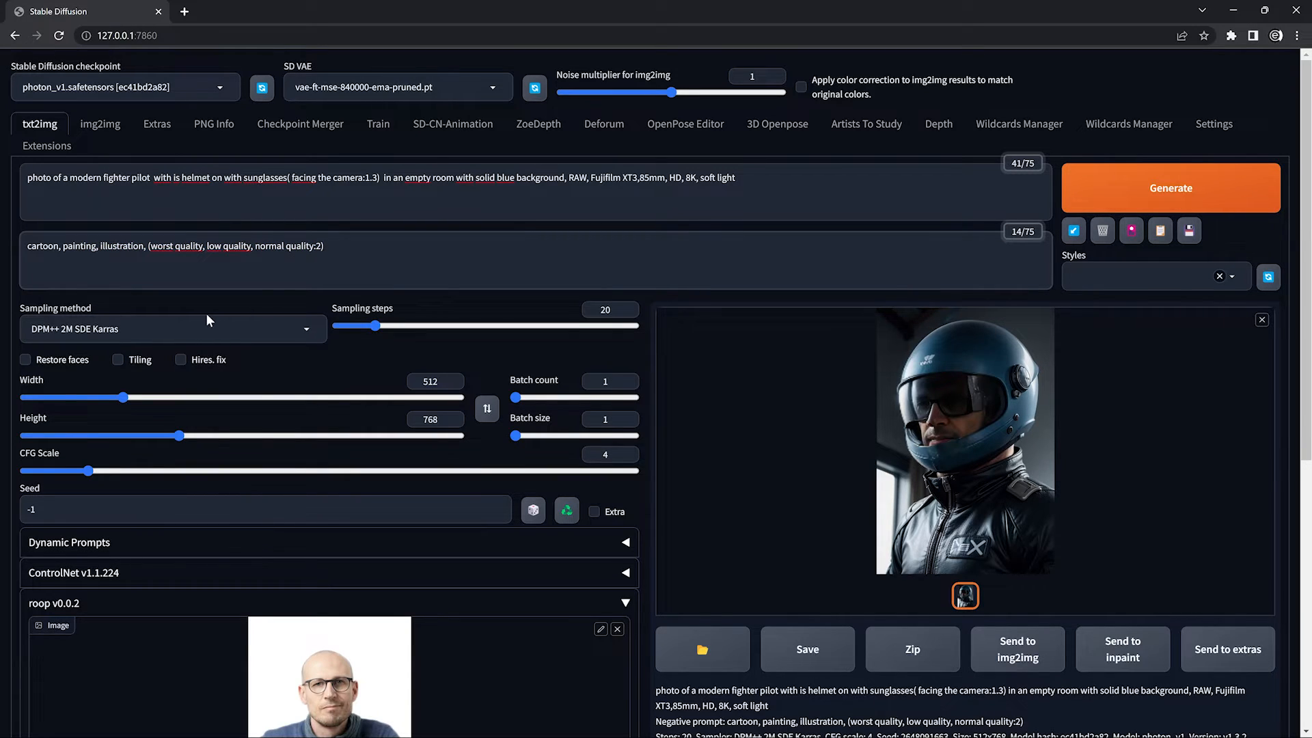
Step: Set roop's comma separated face number to 0 in the txt2img settings
{"action": "scroll", "coordinate": [54, 307], "scroll_direction": "down", "scroll_amount": 1}
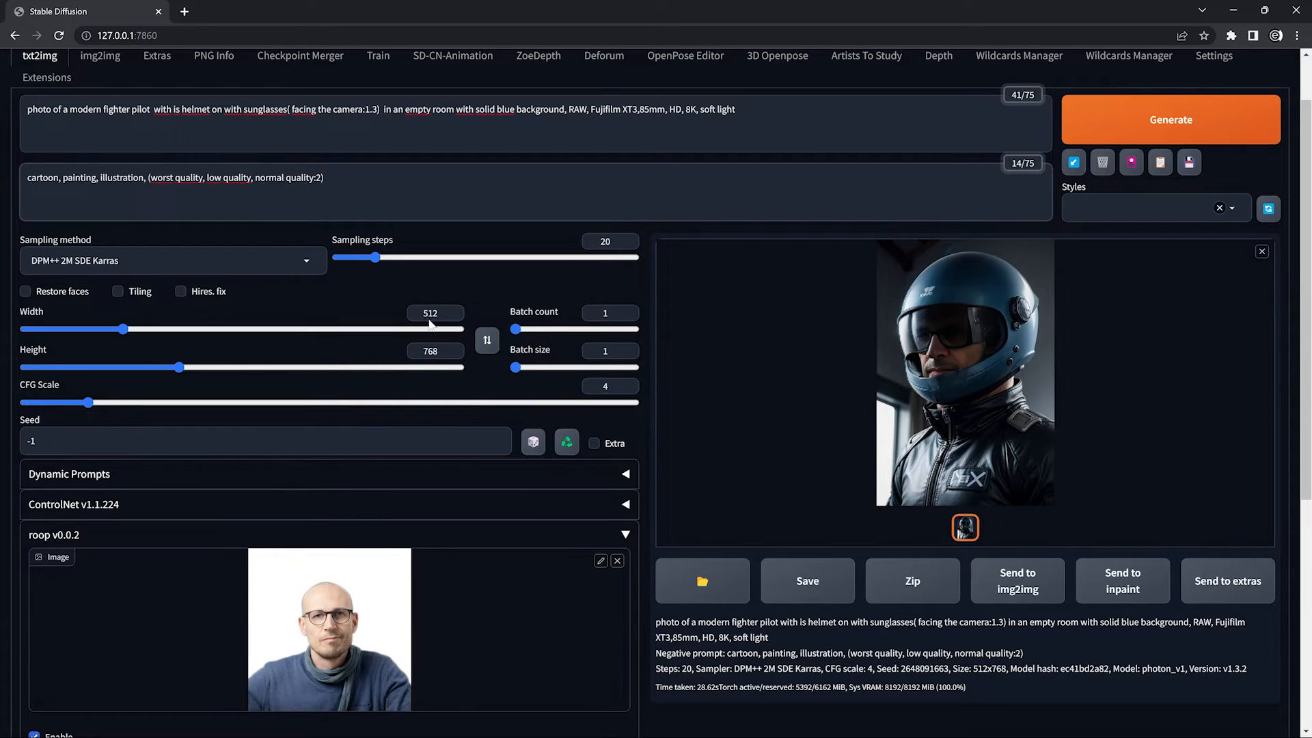
{"action": "scroll", "coordinate": [453, 351], "scroll_direction": "down", "scroll_amount": 2}
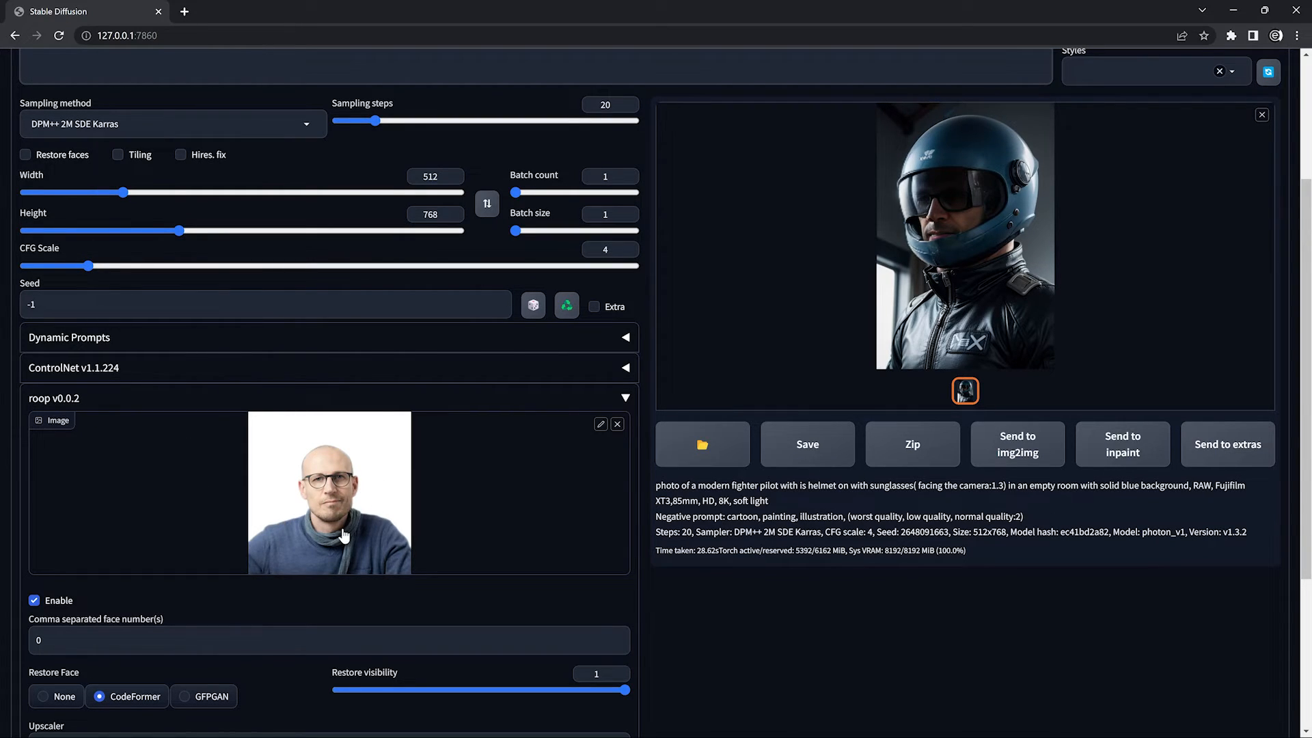
{"action": "scroll", "coordinate": [213, 464], "scroll_direction": "down", "scroll_amount": 2}
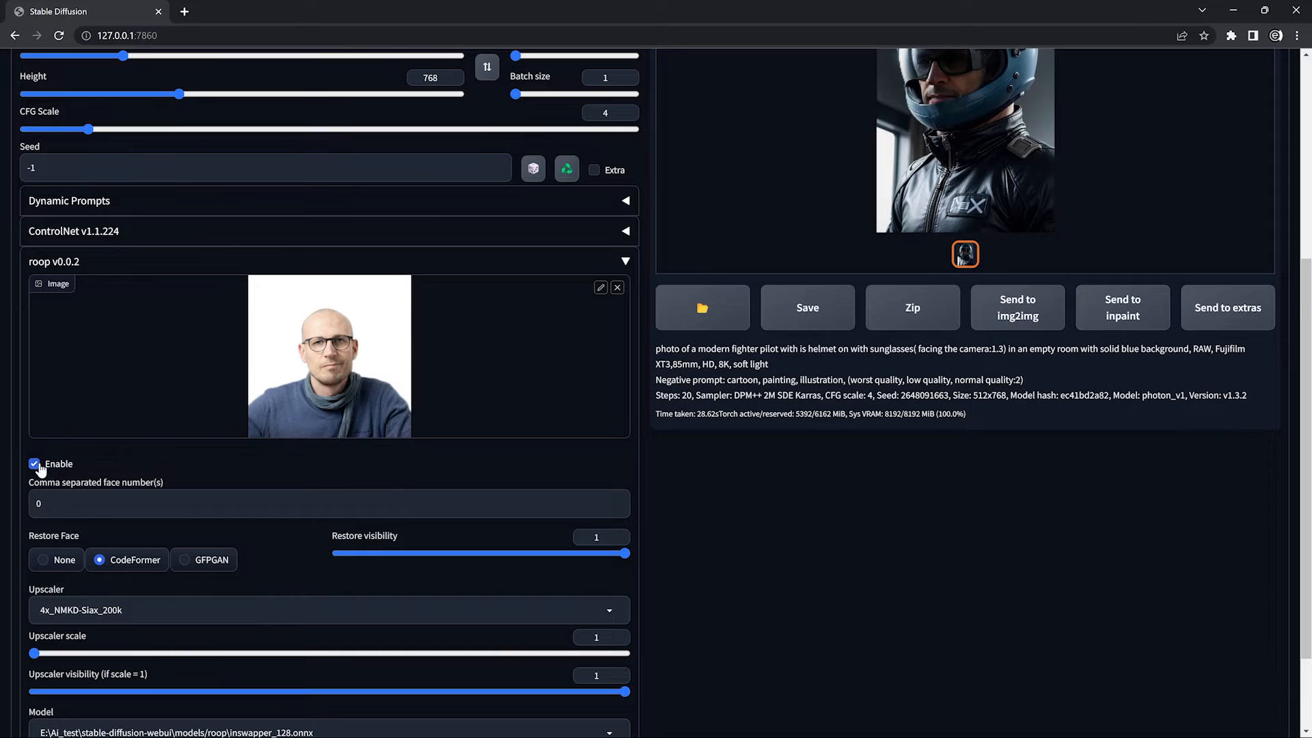
{"action": "key", "text": "Tab"}
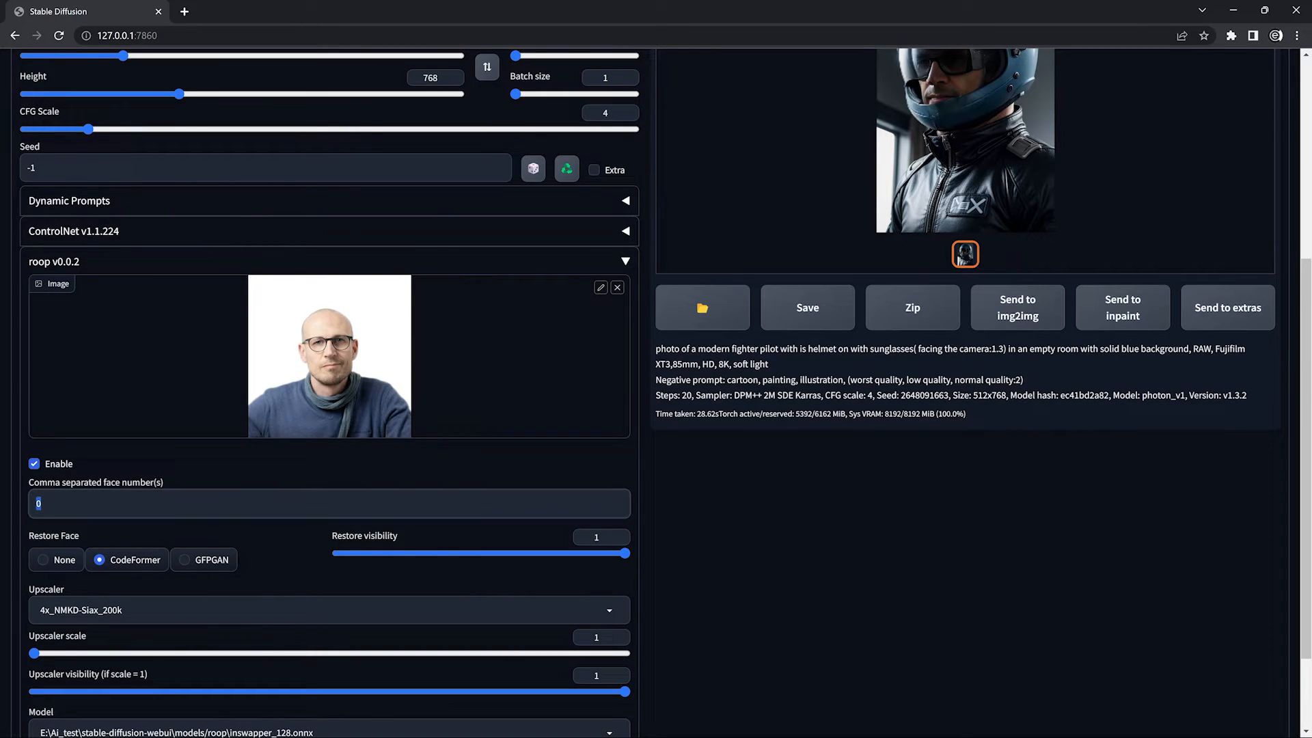
{"action": "type", "text": "0"}
Step: Examine roop's face restoration, upscaler and model options in txt2img, along with the generated fighter pilot image
{"action": "scroll", "coordinate": [322, 529], "scroll_direction": "down", "scroll_amount": 1}
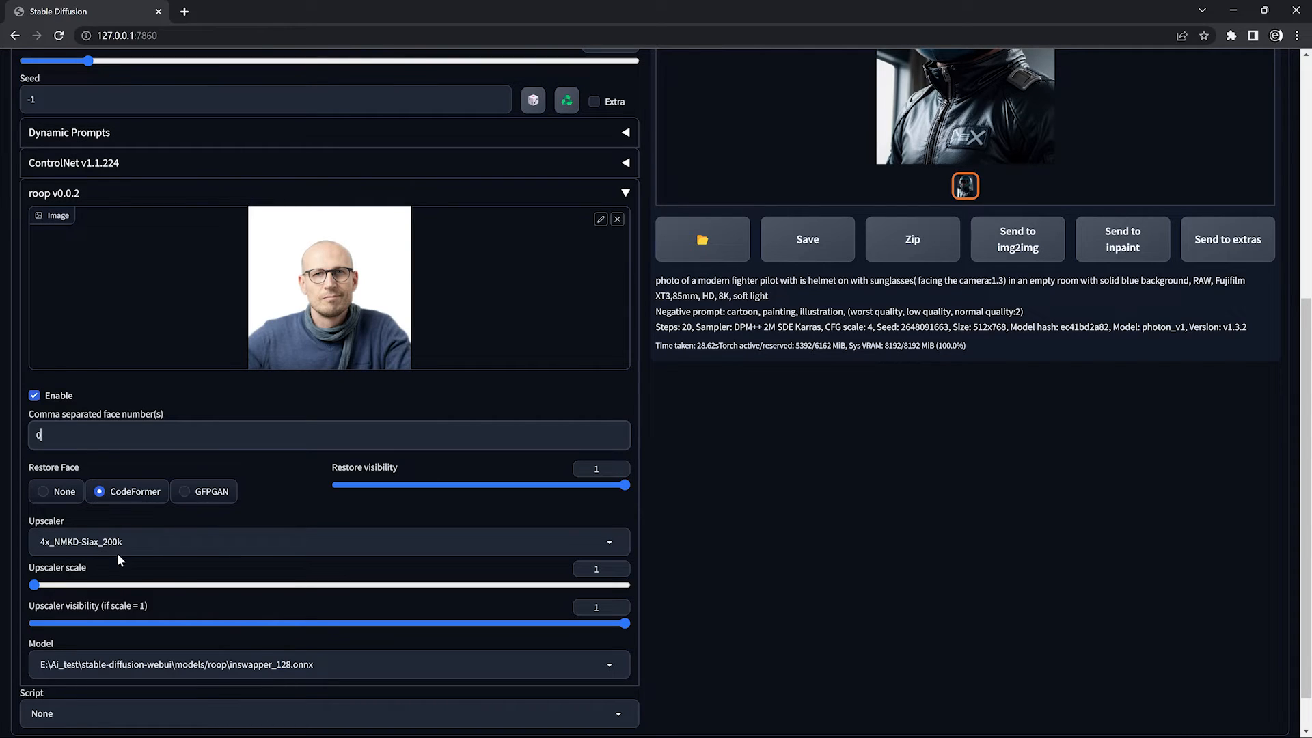
{"action": "scroll", "coordinate": [187, 515], "scroll_direction": "down", "scroll_amount": 1}
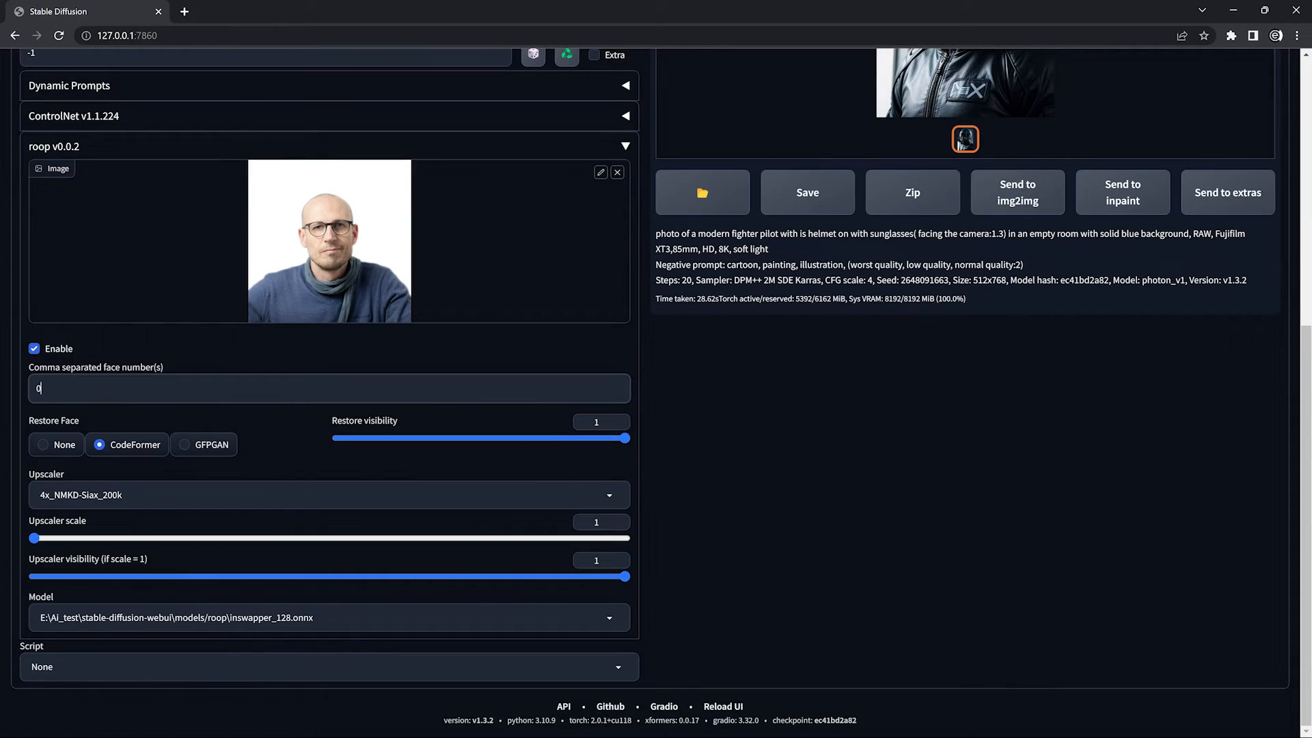
{"action": "left_click", "coordinate": [357, 671]}
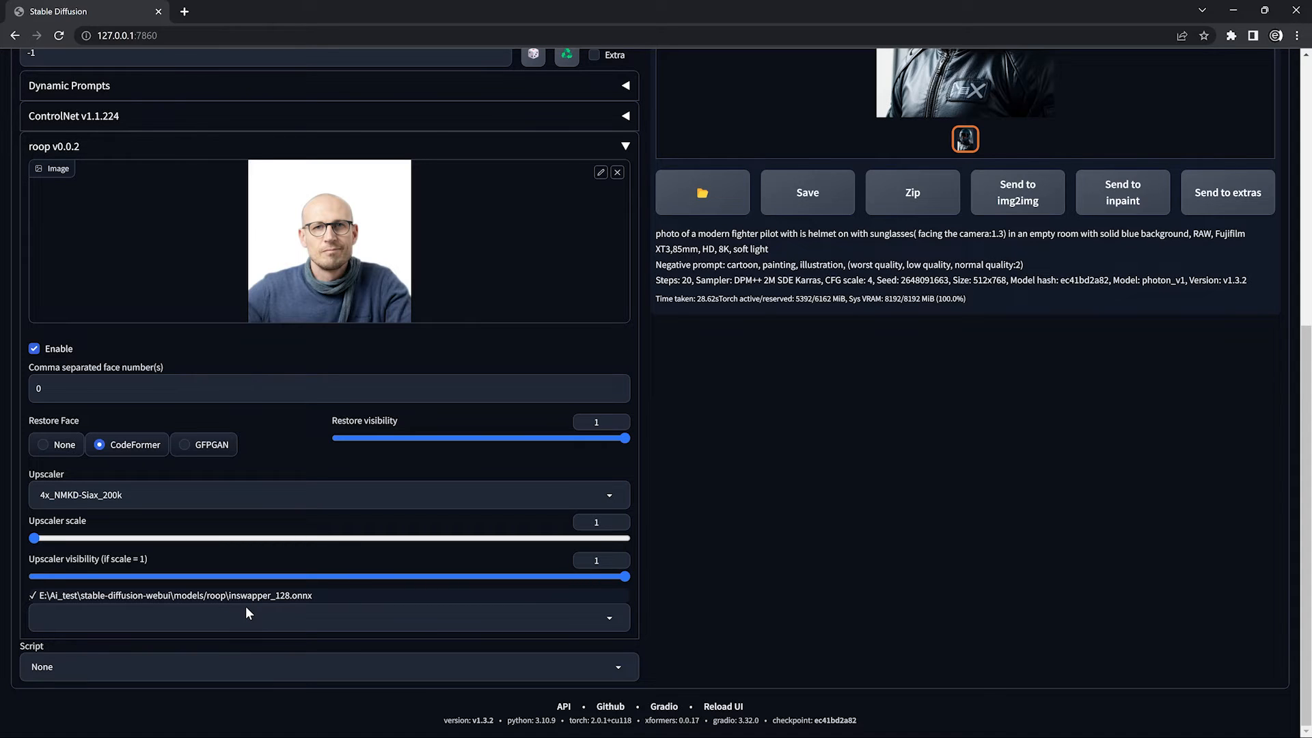
{"action": "scroll", "coordinate": [249, 613], "scroll_direction": "up", "scroll_amount": 7}
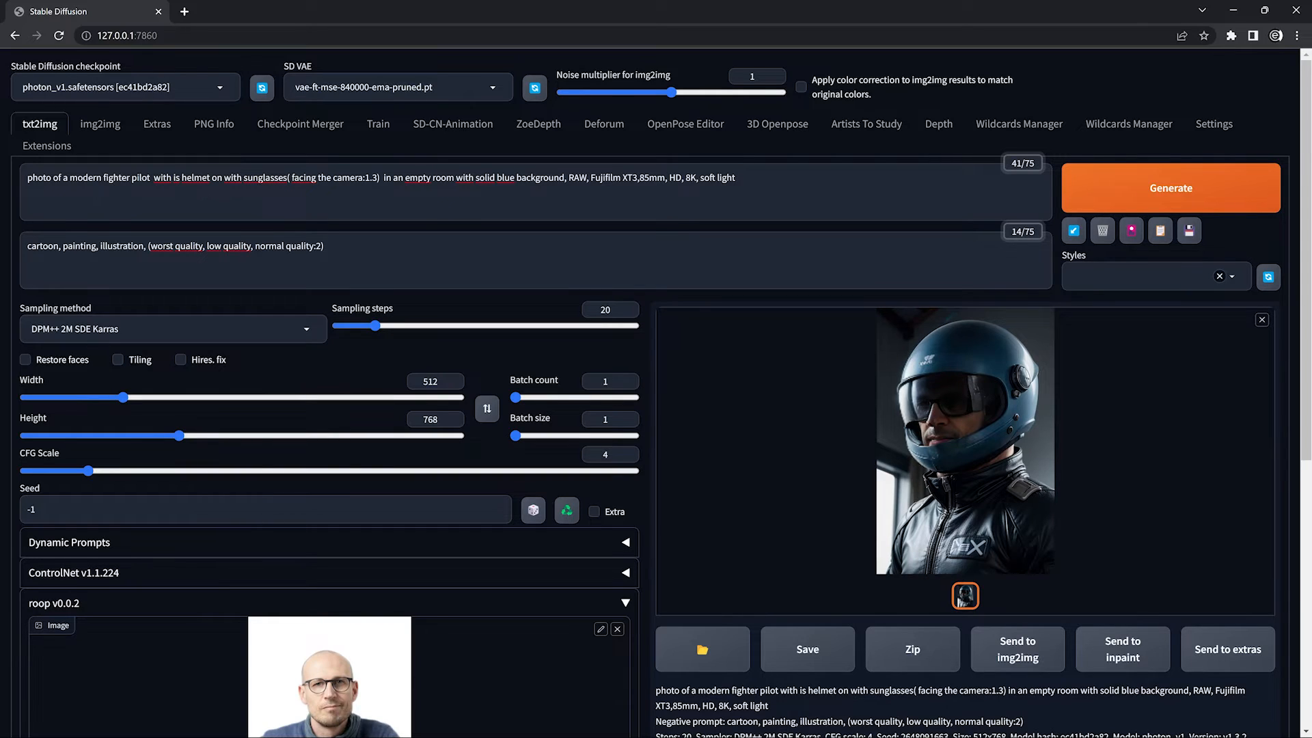
{"action": "left_click", "coordinate": [922, 455]}
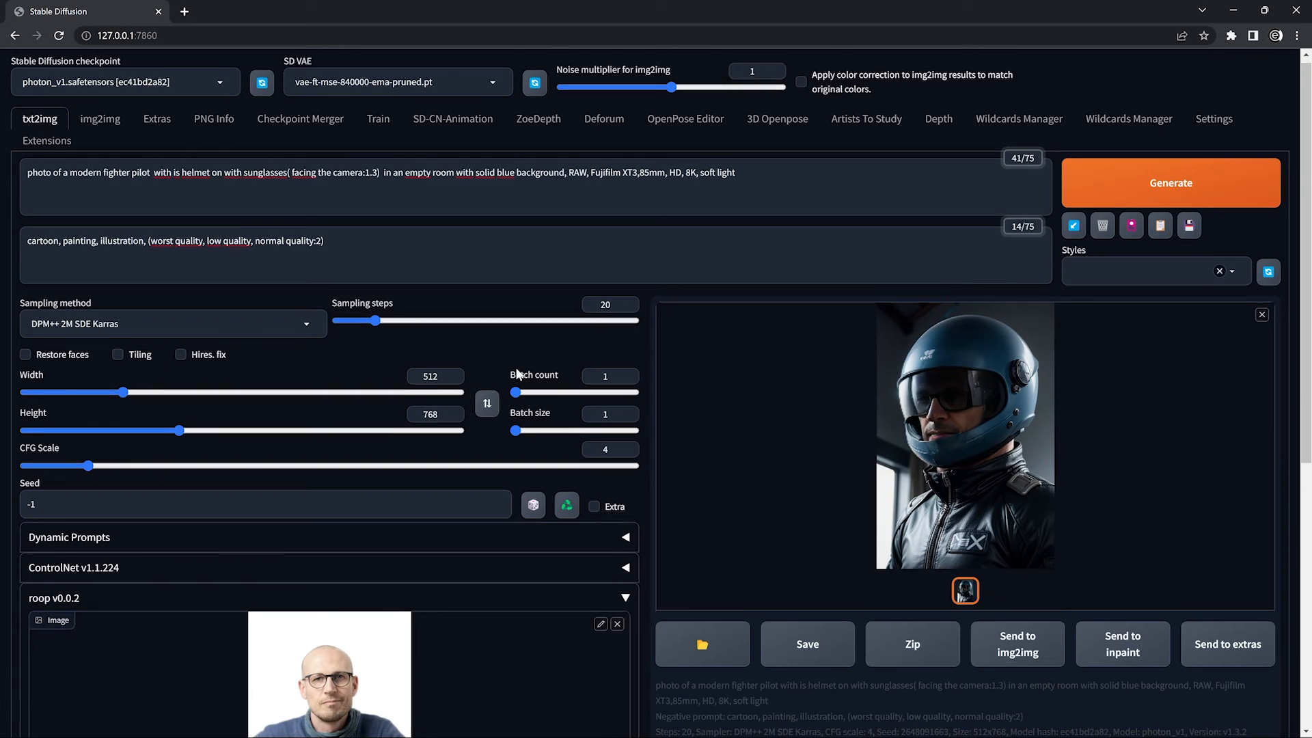
{"action": "scroll", "coordinate": [515, 367], "scroll_direction": "down", "scroll_amount": 5}
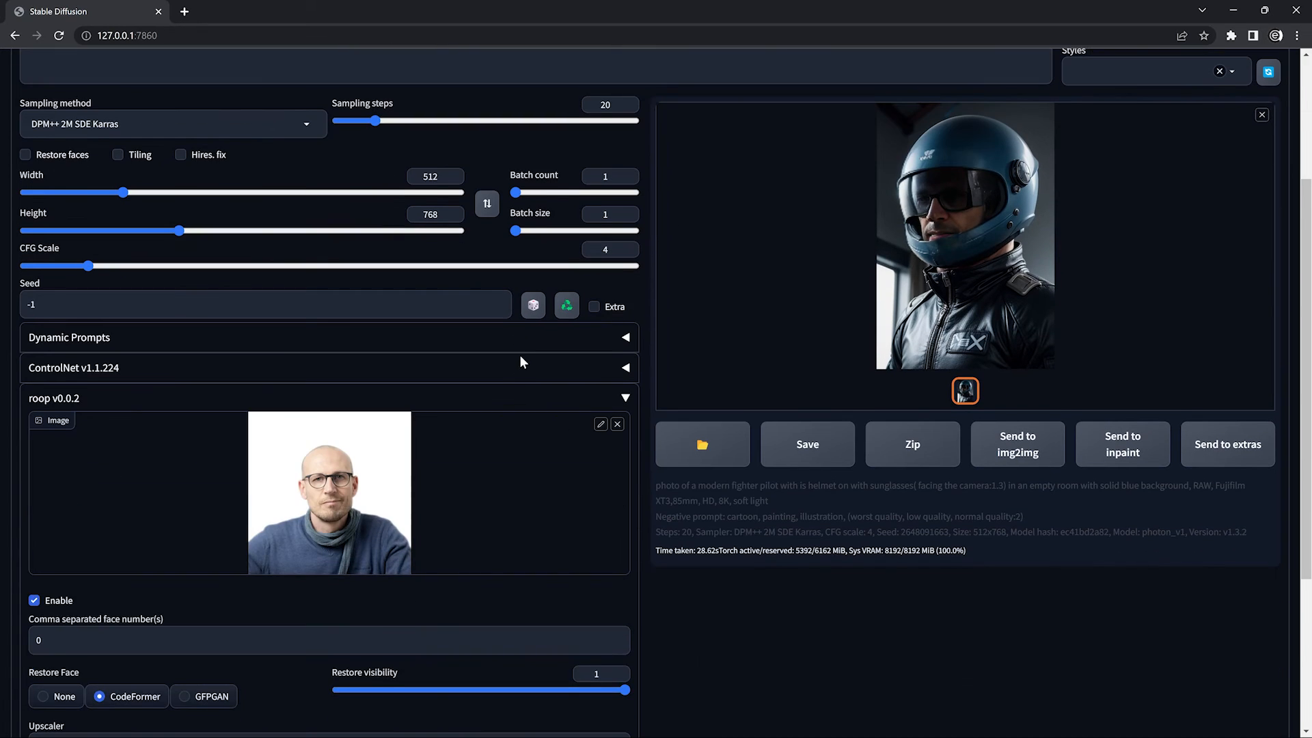
{"action": "scroll", "coordinate": [521, 363], "scroll_direction": "down", "scroll_amount": 2}
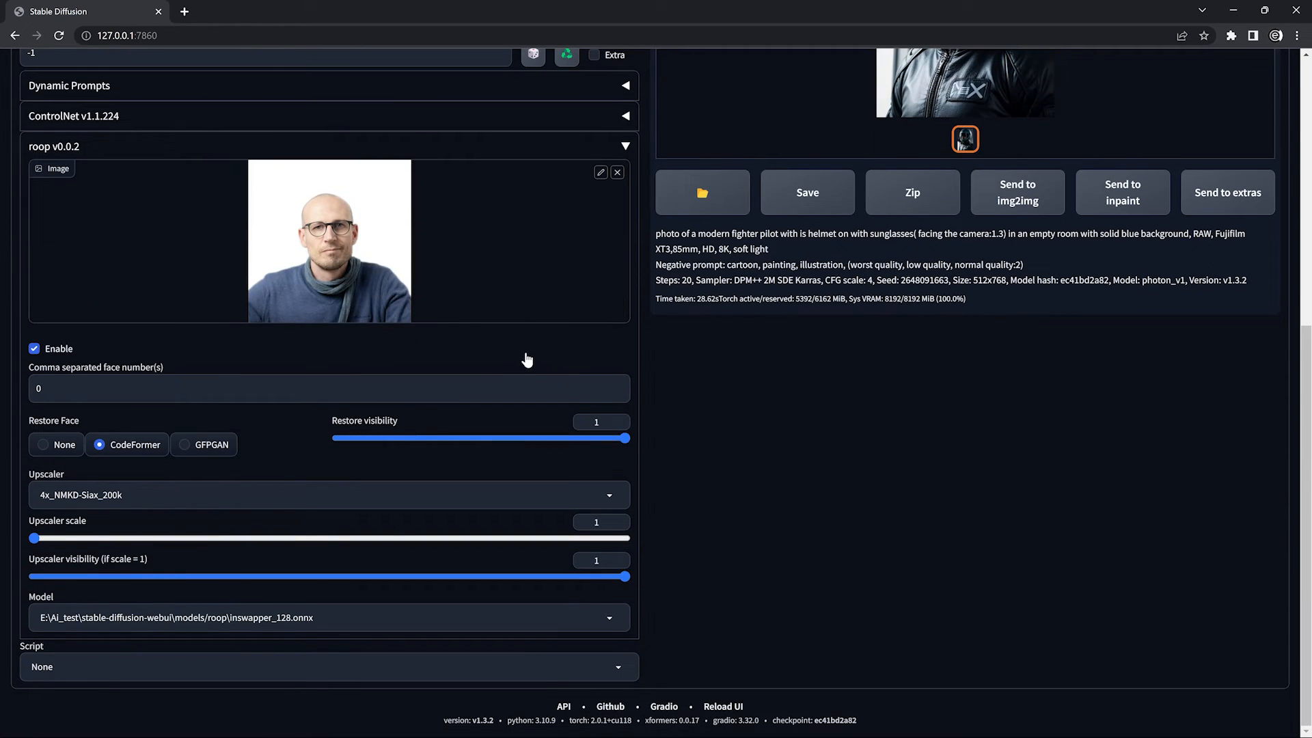
{"action": "scroll", "coordinate": [528, 357], "scroll_direction": "up", "scroll_amount": 4}
{"action": "scroll", "coordinate": [529, 356], "scroll_direction": "up", "scroll_amount": 3}
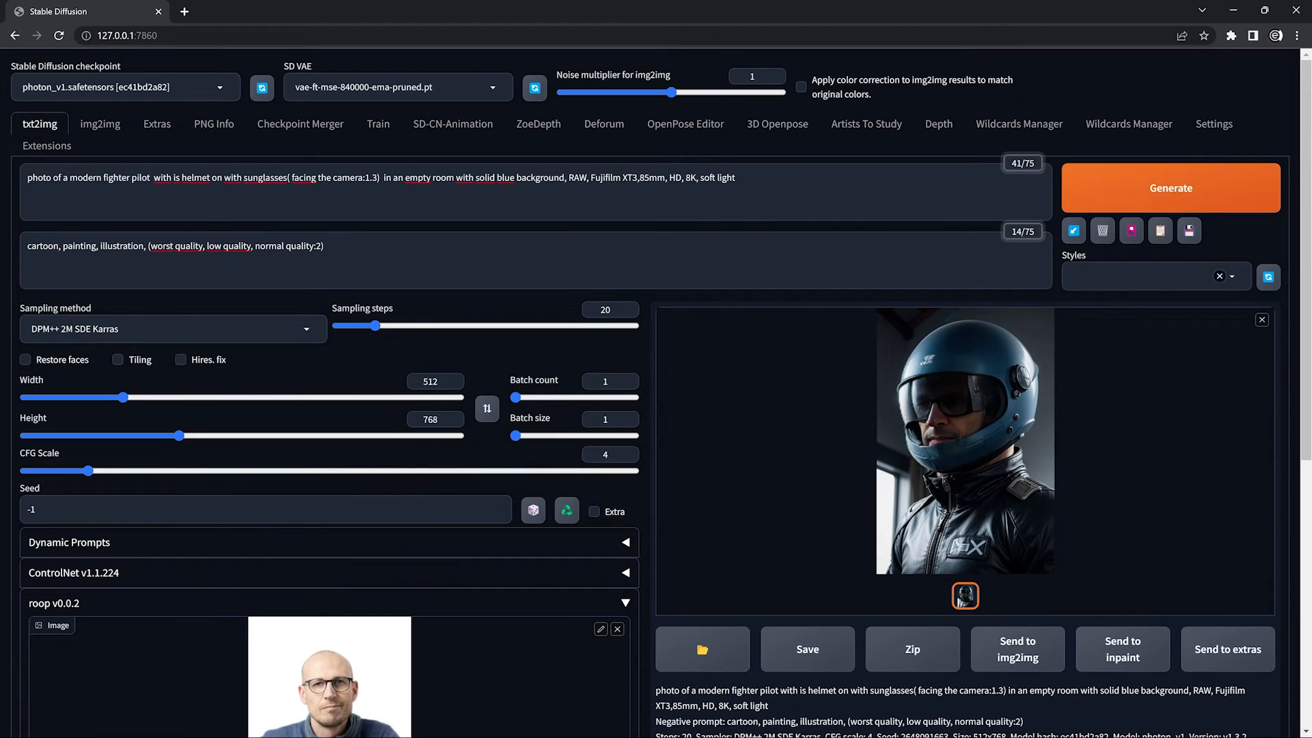
Step: Review the img2img setup: empty prompt, source image, resize dimensions, denoising strength, and the roop face swap options
{"action": "left_click", "coordinate": [103, 125]}
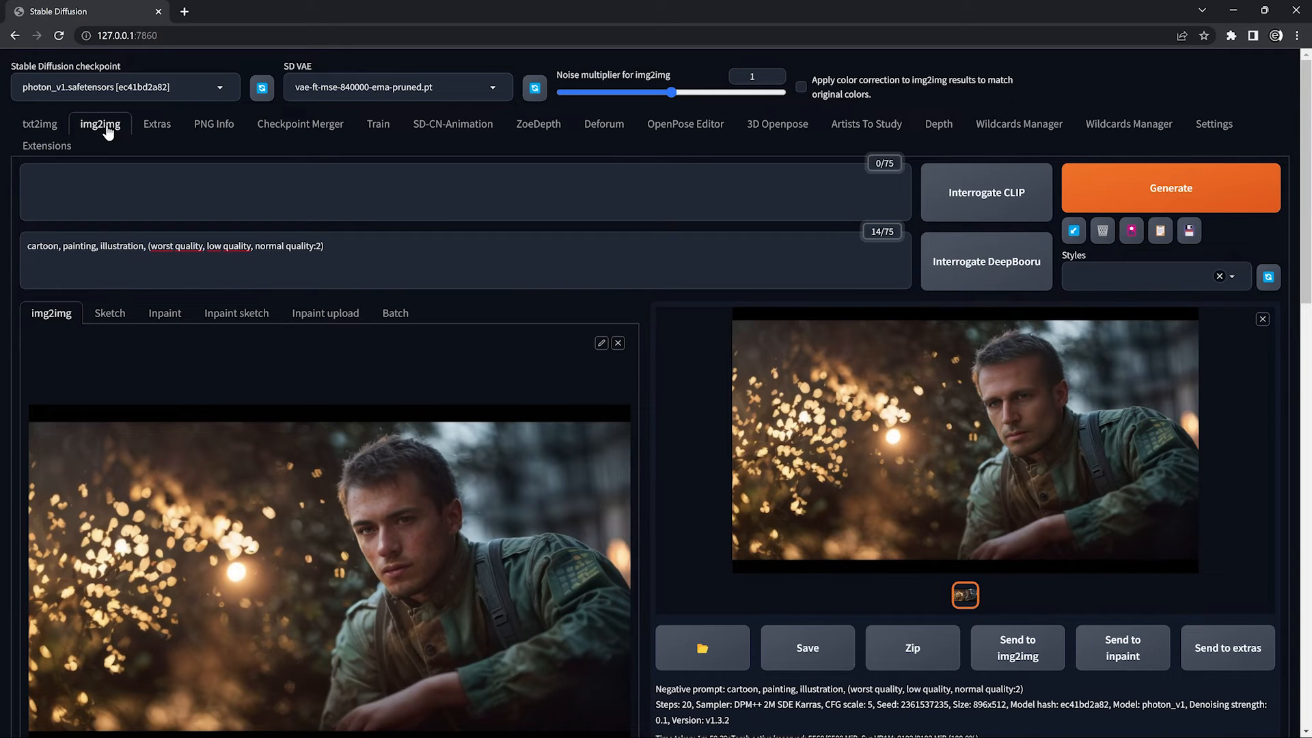
{"action": "left_click", "coordinate": [109, 181]}
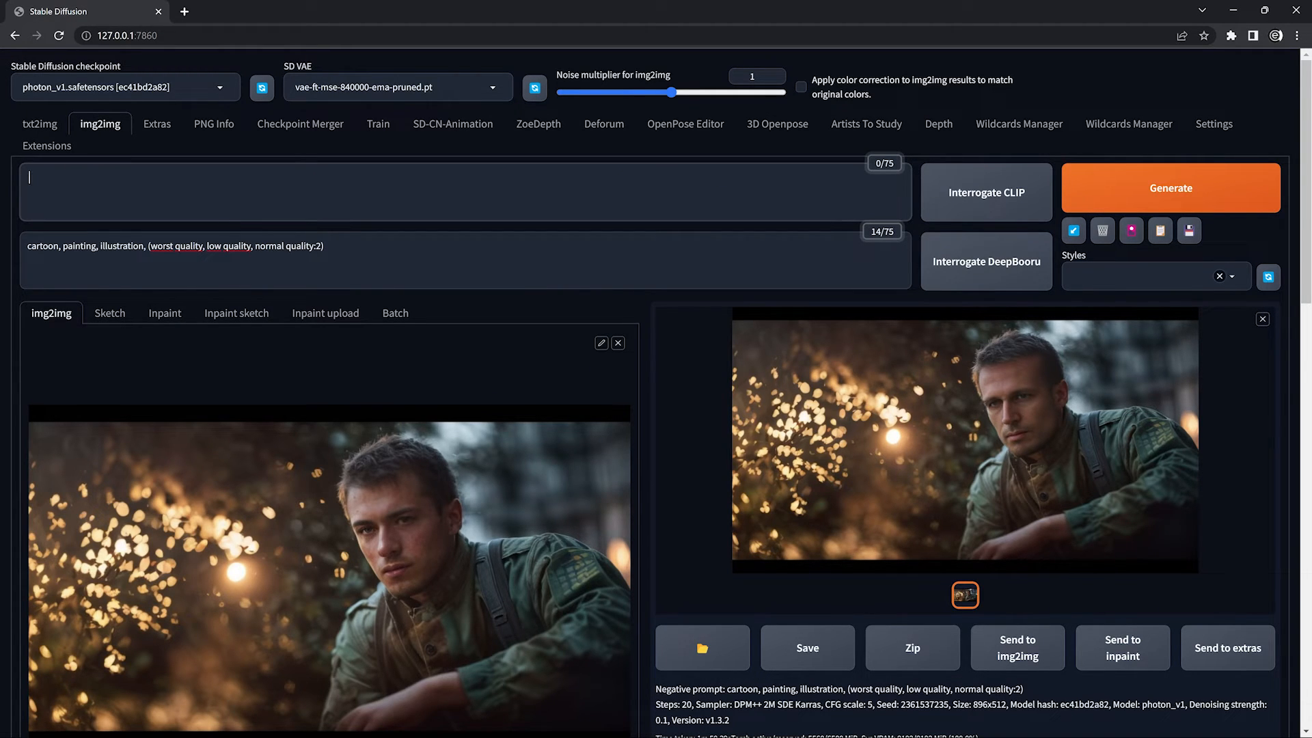
{"action": "scroll", "coordinate": [380, 211], "scroll_direction": "down", "scroll_amount": 4}
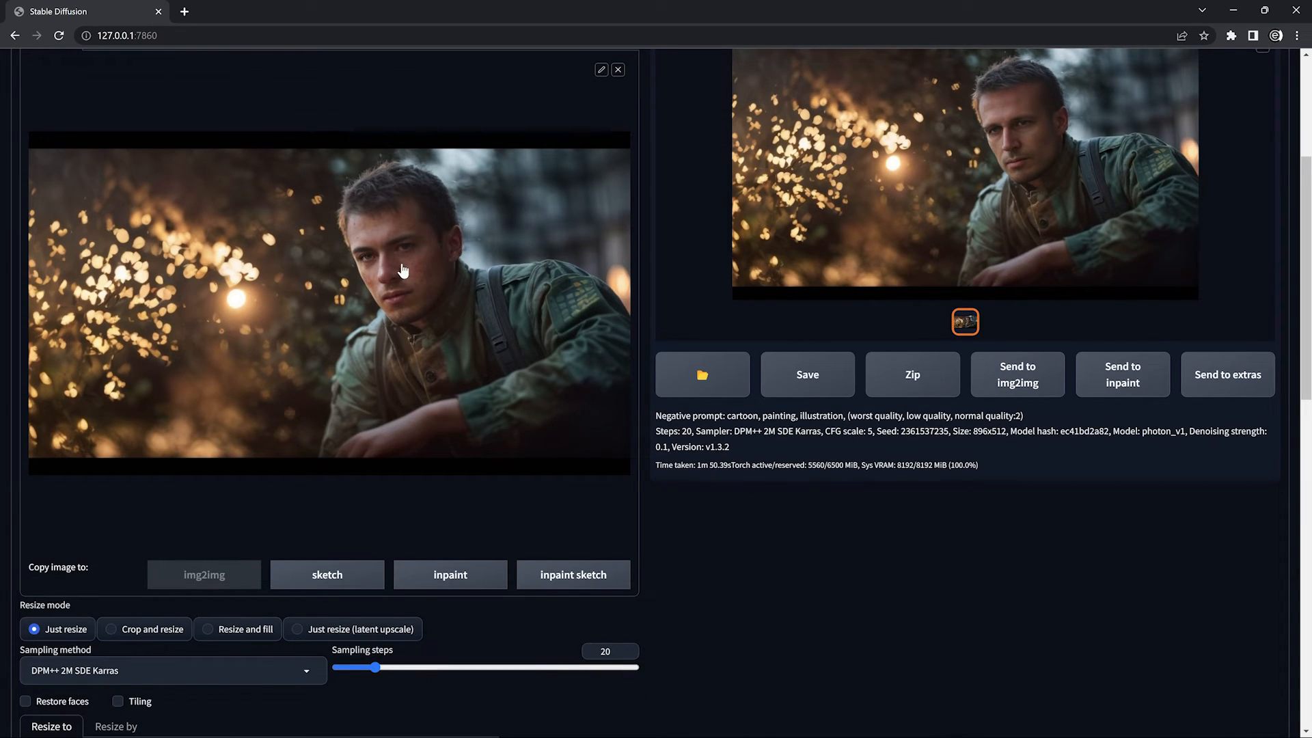
{"action": "scroll", "coordinate": [400, 270], "scroll_direction": "down", "scroll_amount": 5}
{"action": "scroll", "coordinate": [410, 264], "scroll_direction": "down", "scroll_amount": 2}
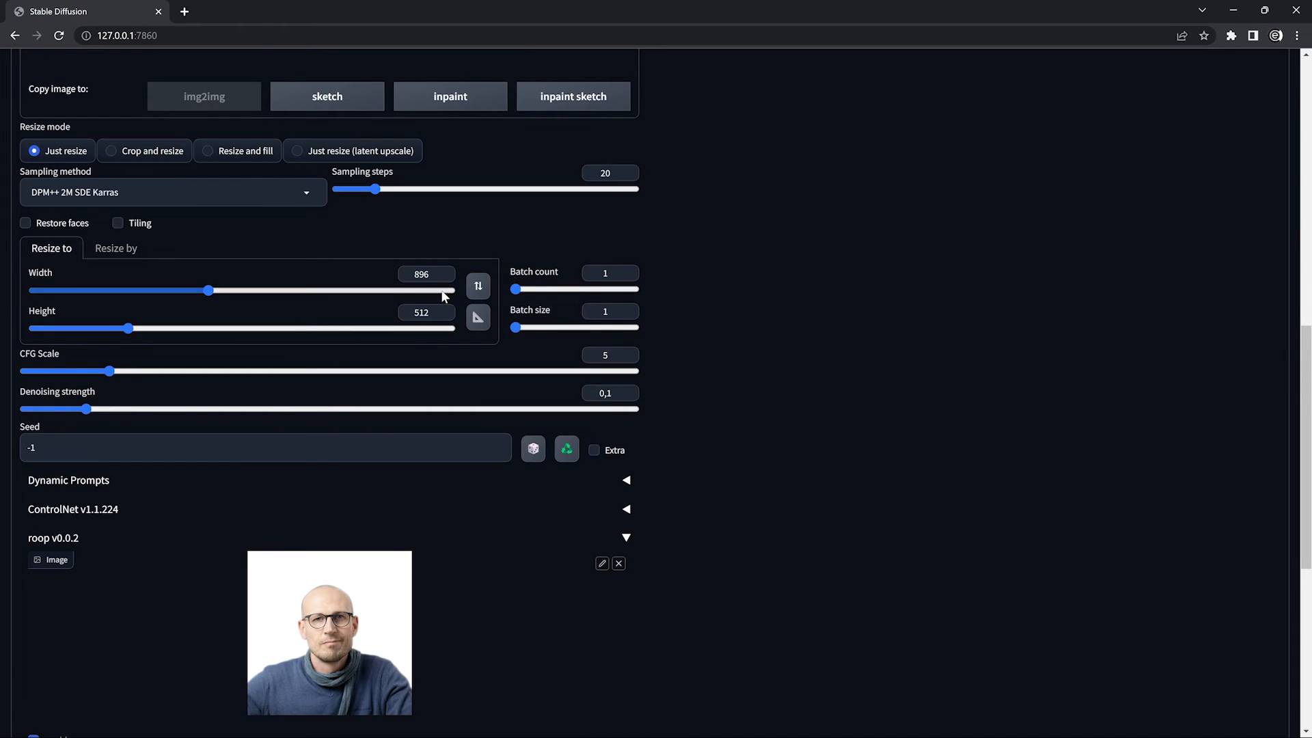
{"action": "scroll", "coordinate": [437, 300], "scroll_direction": "down", "scroll_amount": 3}
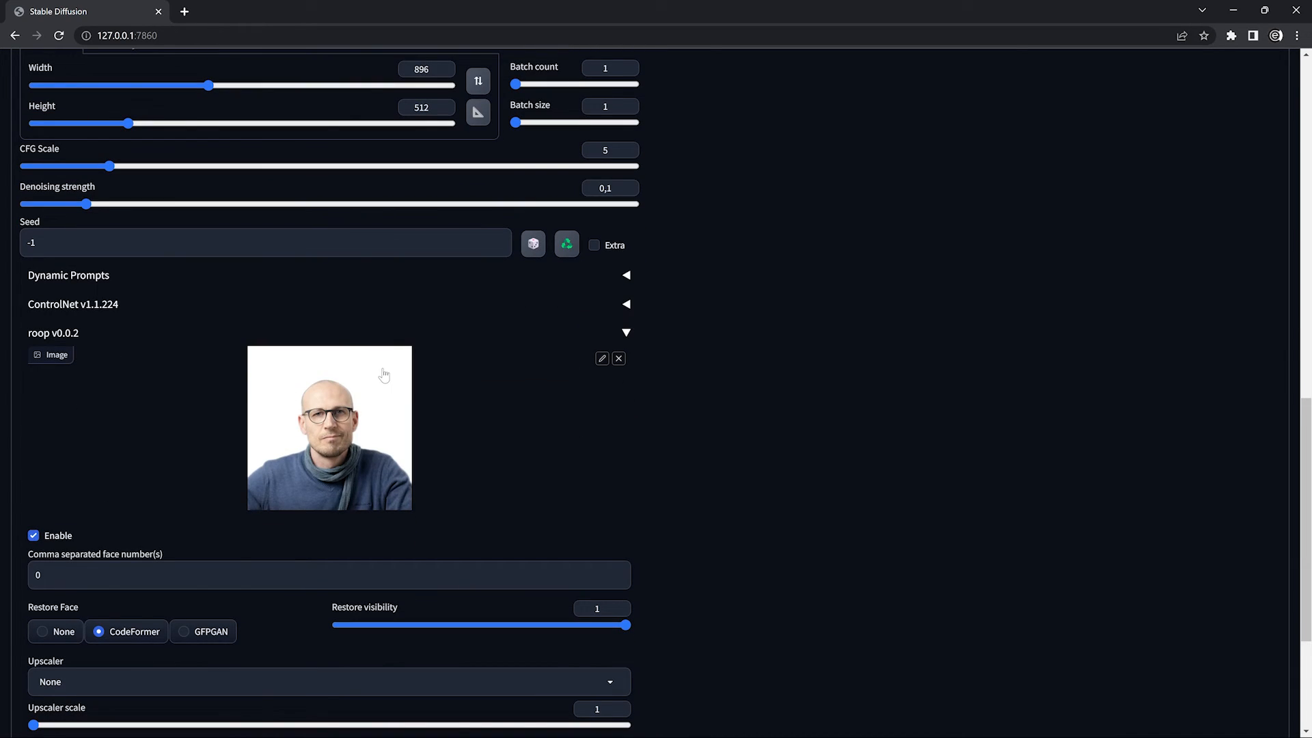
{"action": "scroll", "coordinate": [307, 410], "scroll_direction": "down", "scroll_amount": 3}
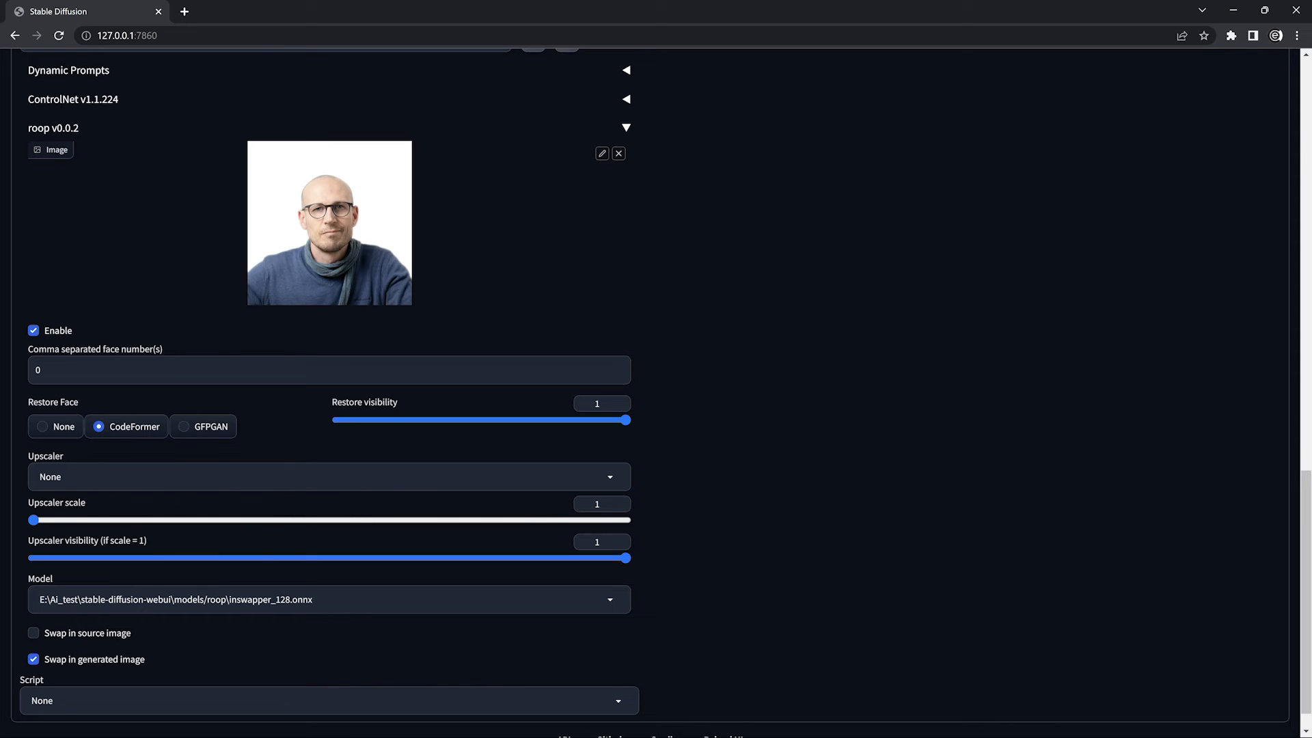
{"action": "scroll", "coordinate": [79, 576], "scroll_direction": "down", "scroll_amount": 1}
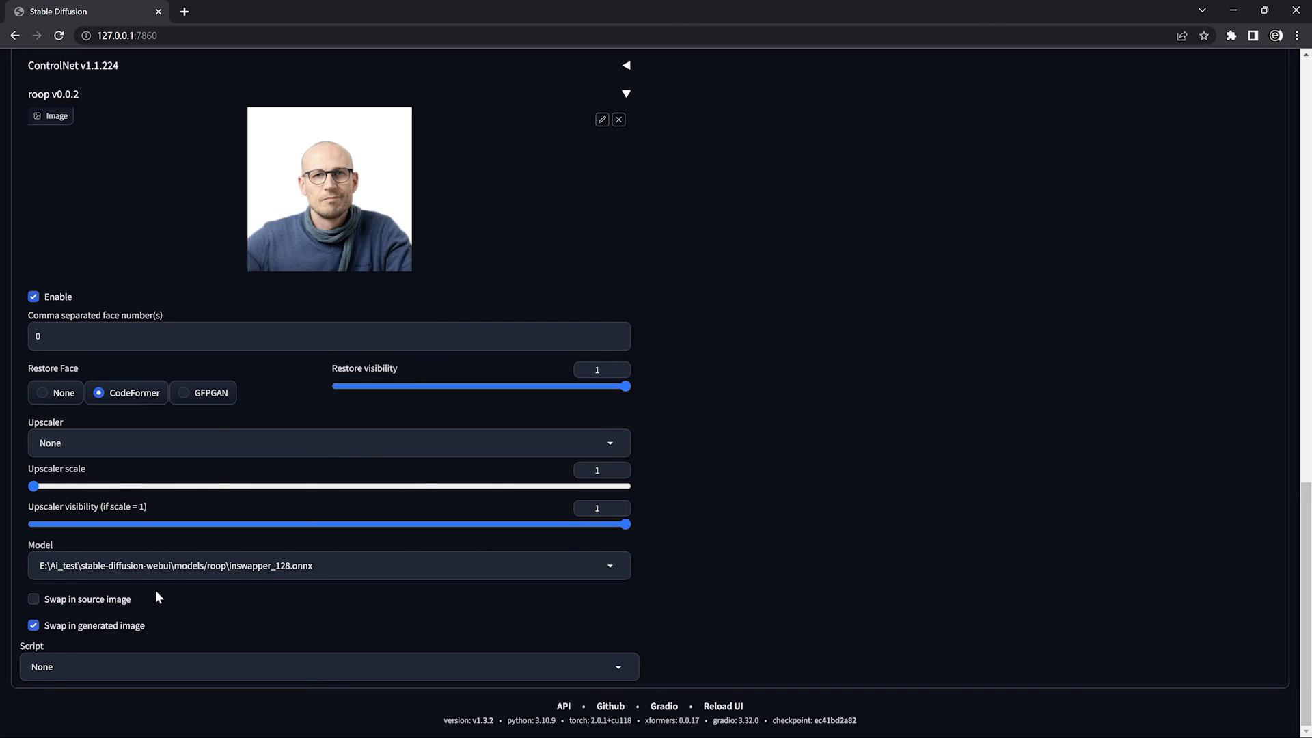
Step: Compare the img2img source image with the face-swapped result, viewing the result enlarged and closing it again
{"action": "scroll", "coordinate": [156, 592], "scroll_direction": "up", "scroll_amount": 15}
{"action": "scroll", "coordinate": [240, 522], "scroll_direction": "up", "scroll_amount": 3}
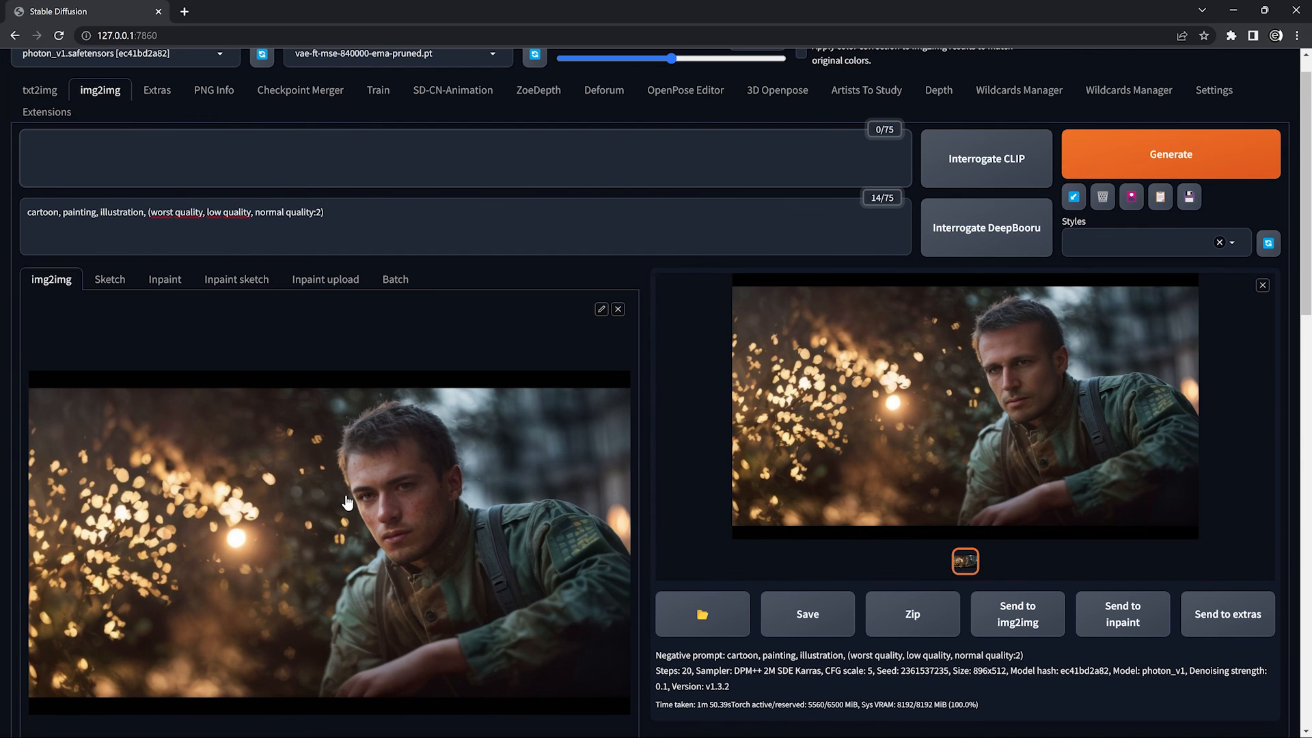
{"action": "scroll", "coordinate": [239, 522], "scroll_direction": "down", "scroll_amount": 5}
{"action": "left_click", "coordinate": [871, 305]}
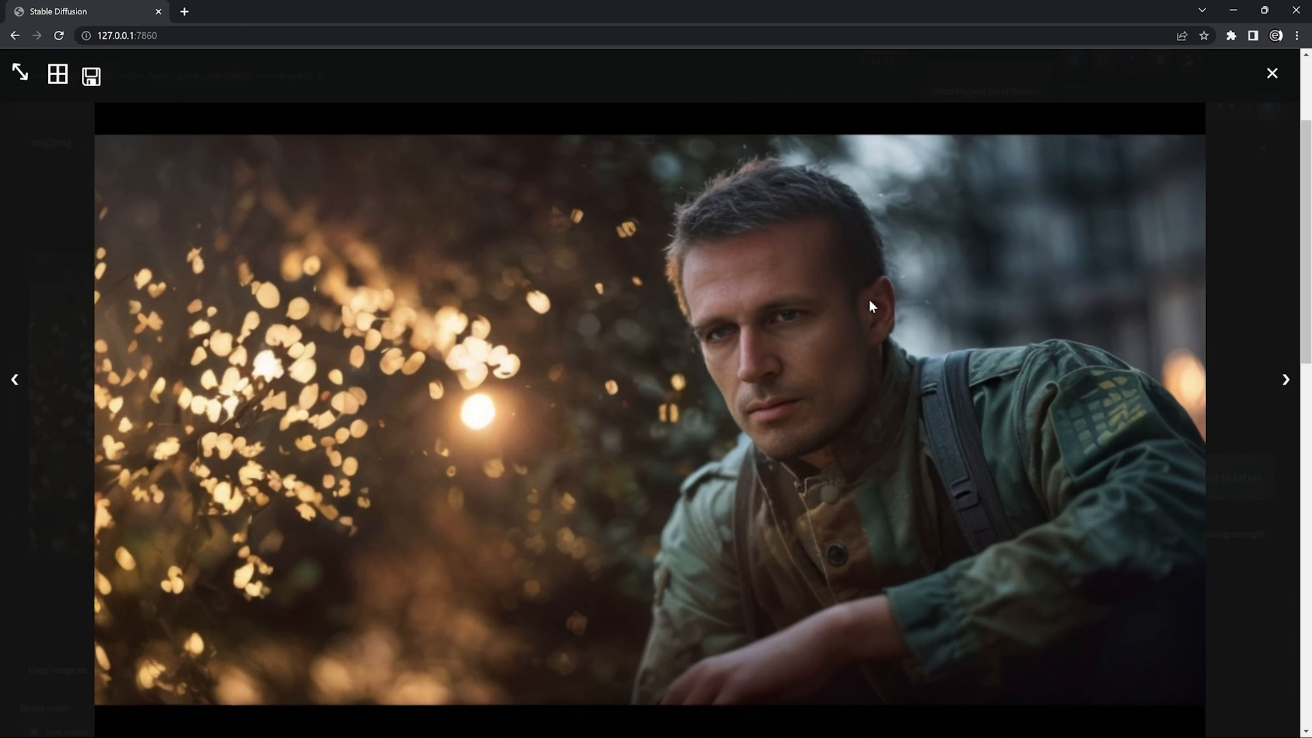
{"action": "left_click", "coordinate": [872, 306]}
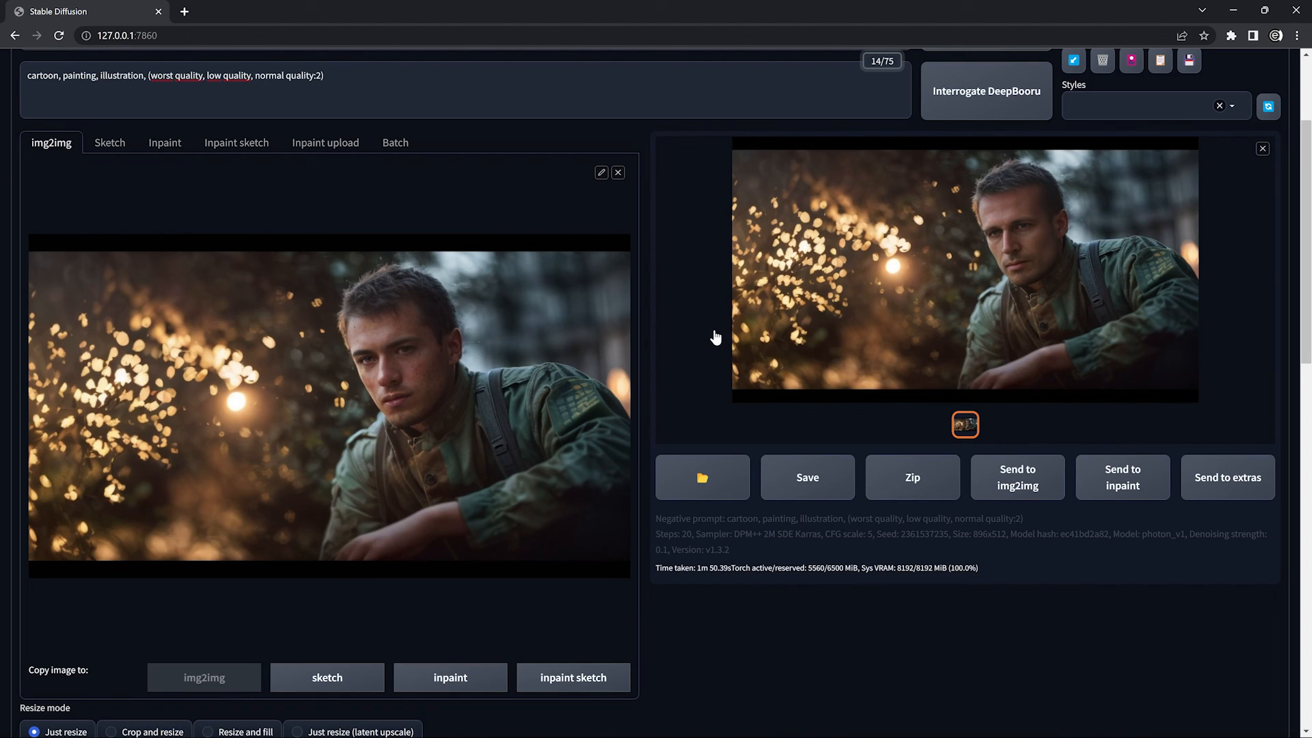